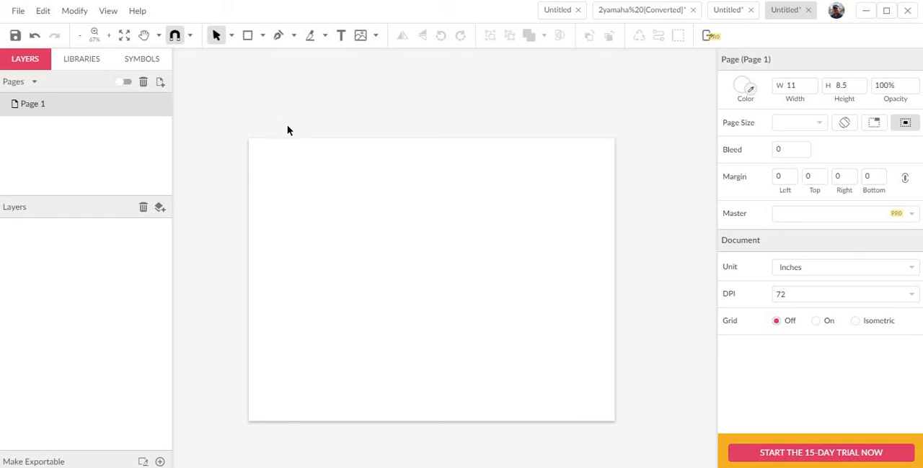
# Draw a narrow vertical rectangle about 0.29 in wide and 0.92 in high near the page's upper-left corner.
pyautogui.click(262, 36)
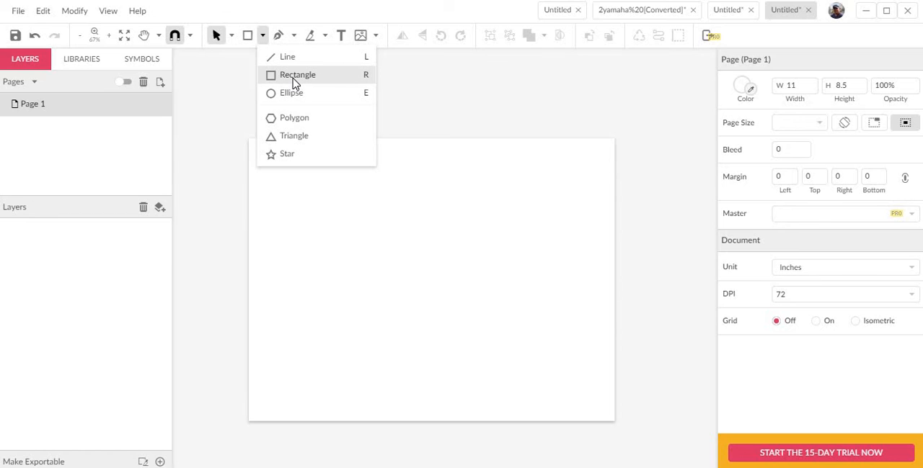
pyautogui.click(294, 78)
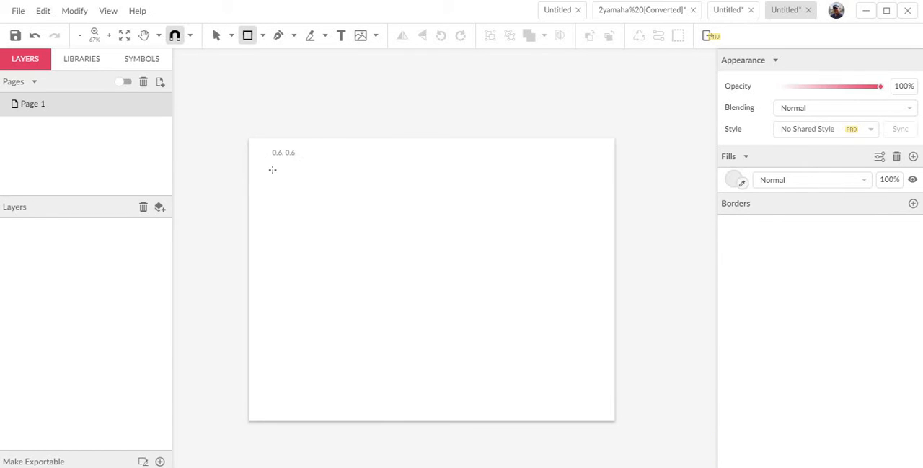
pyautogui.moveTo(267, 155)
pyautogui.mouseDown()
pyautogui.moveTo(274, 214)
pyautogui.moveTo(277, 187)
pyautogui.mouseUp()
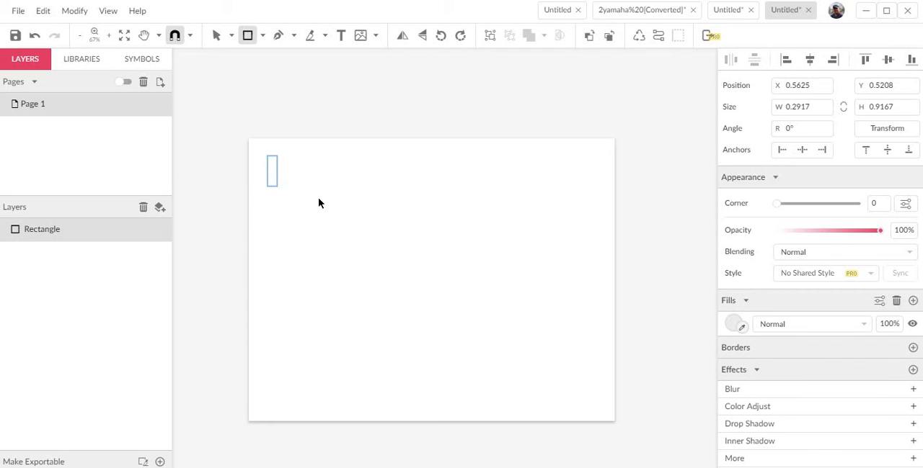
# Set the vertical rectangle's width to 0.25 in and its height to 0.75 in.
pyautogui.doubleClick(808, 107)
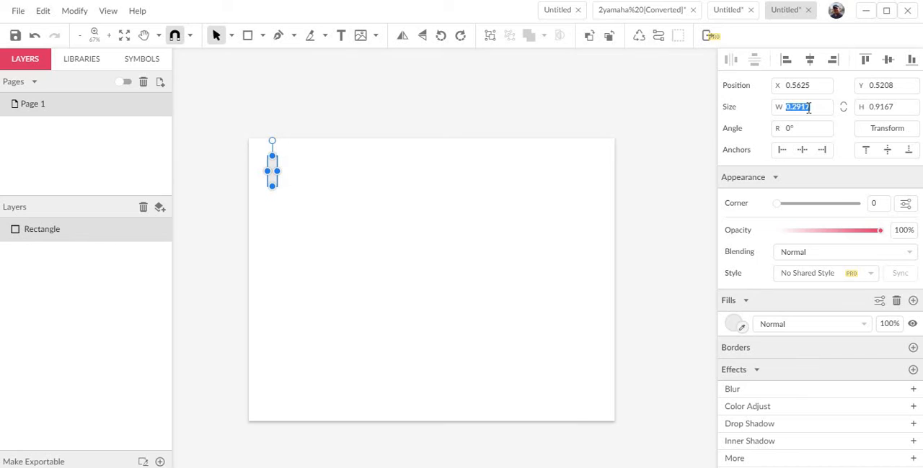
pyautogui.write('0.25')
pyautogui.press('Return')
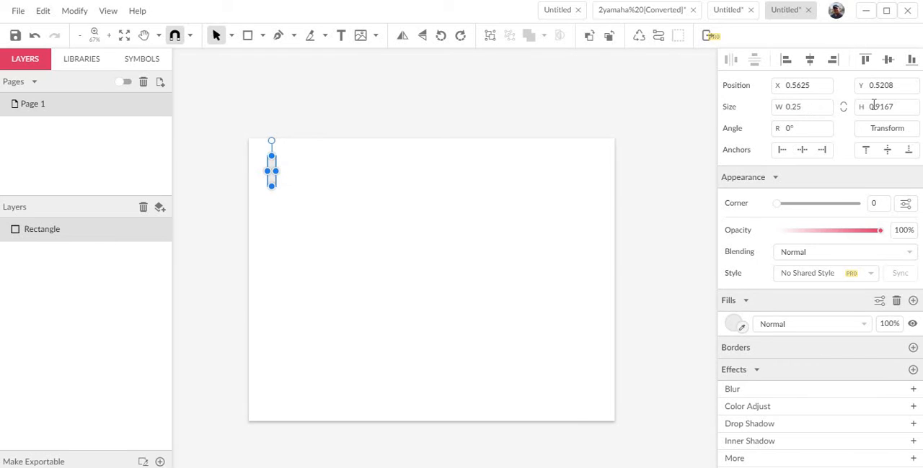
pyautogui.moveTo(905, 107); pyautogui.dragTo(847, 109)
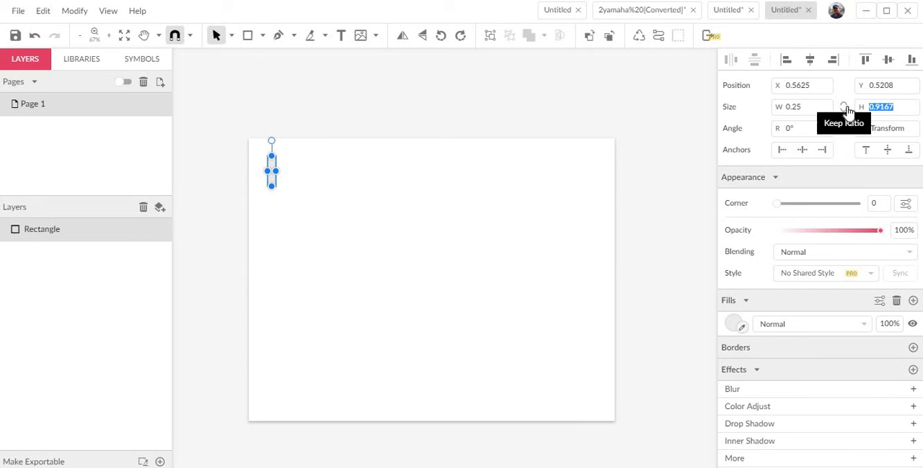
pyautogui.write('.75')
pyautogui.press('Return')
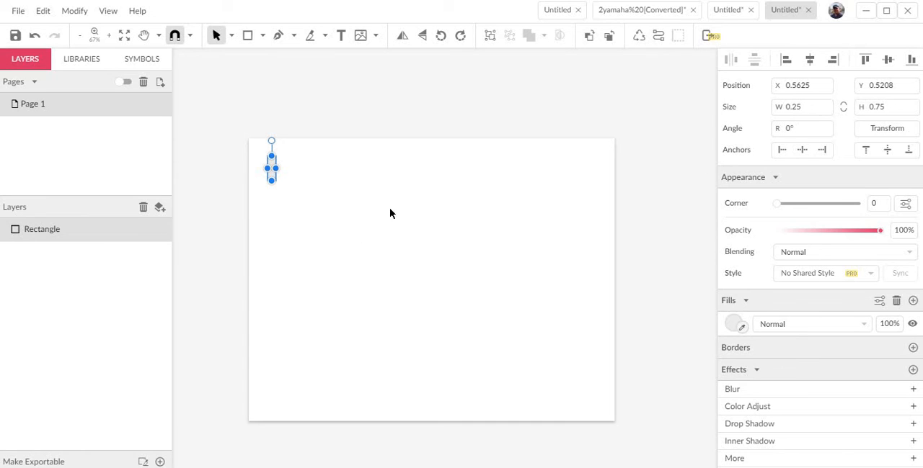
pyautogui.click(297, 179)
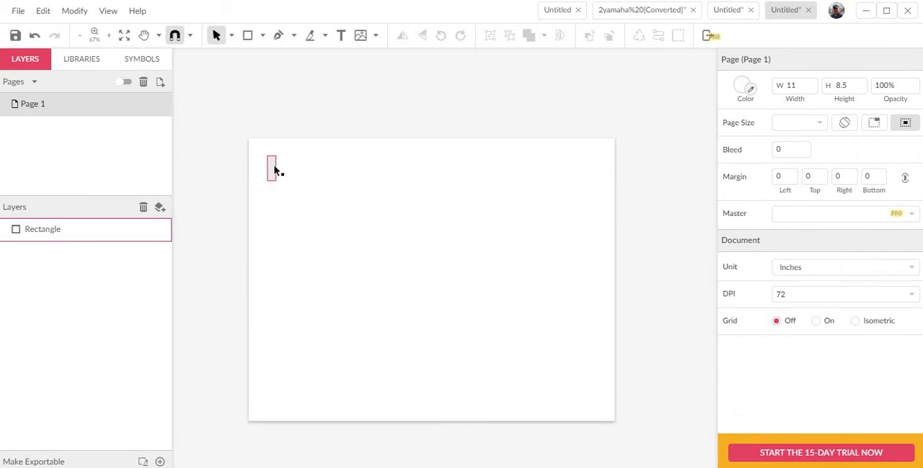
# Draw a horizontal rectangle about 1.43 in wide and 0.21 in high across the vertical bar.
pyautogui.scroll(3, 274, 170)
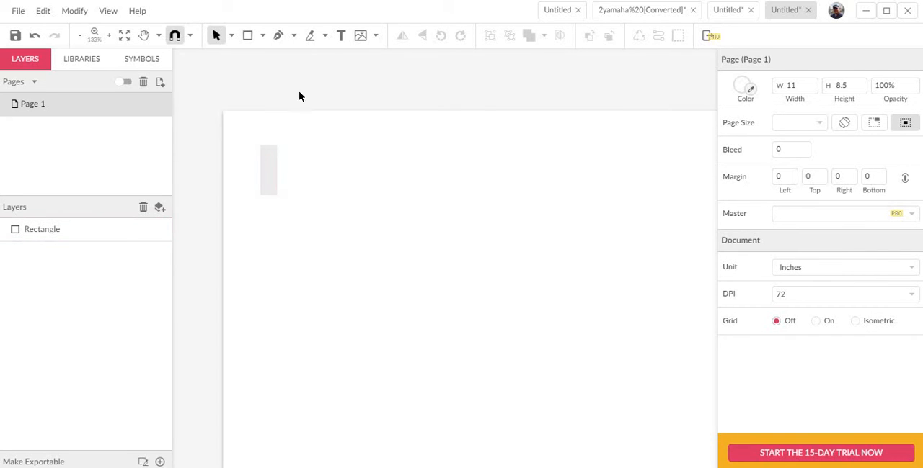
pyautogui.click(247, 35)
pyautogui.moveTo(230, 156)
pyautogui.mouseDown()
pyautogui.moveTo(362, 163)
pyautogui.moveTo(326, 170)
pyautogui.mouseUp()
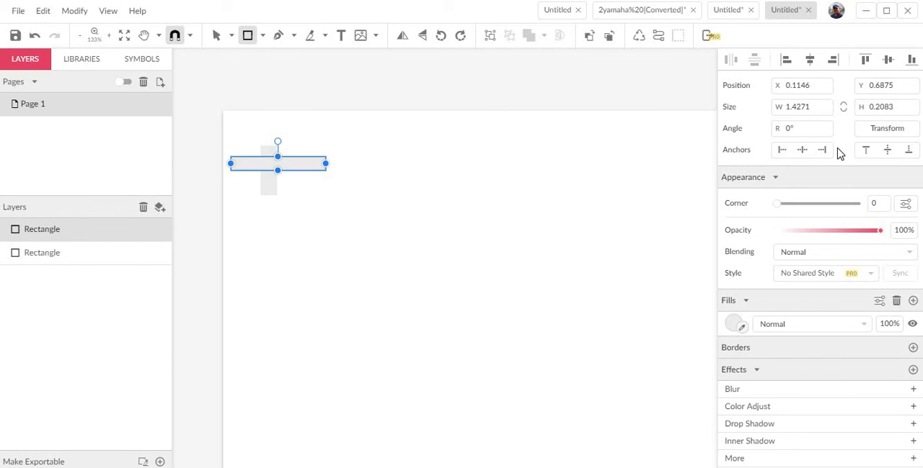
# Set the horizontal rectangle's height to 0.25 in and its width to 1 in.
pyautogui.moveTo(896, 108); pyautogui.dragTo(859, 118)
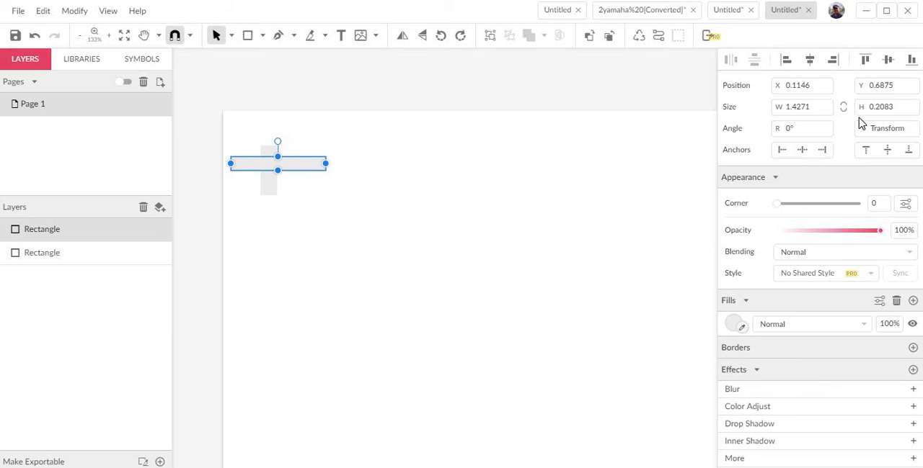
pyautogui.write('0.25')
pyautogui.press('Return')
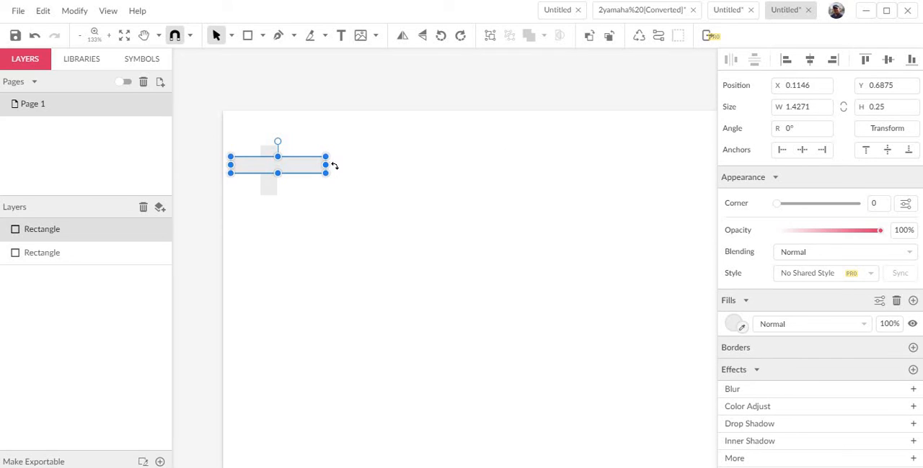
pyautogui.doubleClick(777, 109)
pyautogui.write('1')
pyautogui.press('Return')
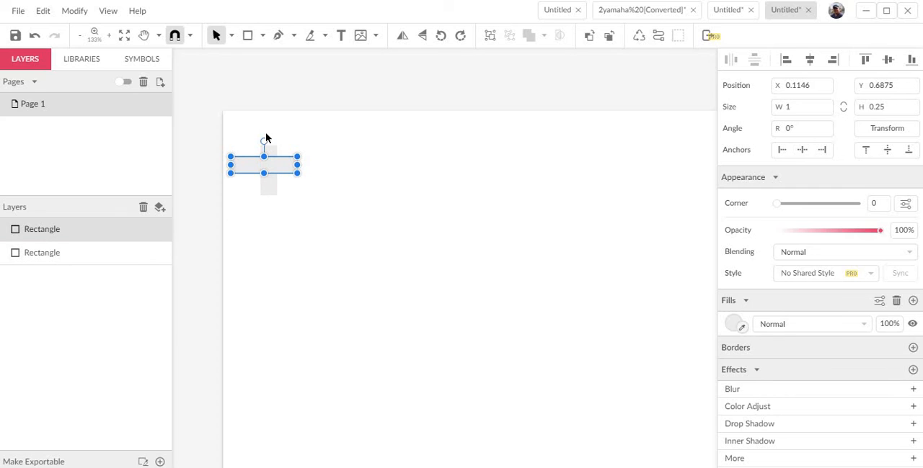
# Nudge the horizontal rectangle right and down until it is centred over the vertical bar, forming a cross.
pyautogui.press('Right')
pyautogui.press('Right')
pyautogui.press('Right')
pyautogui.press('Right')
pyautogui.press('Right')
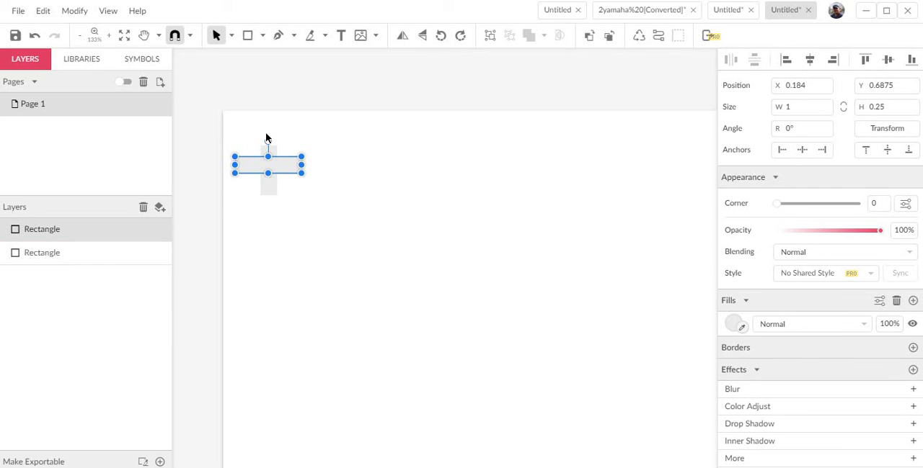
pyautogui.press('Down')
pyautogui.press('Down')
pyautogui.press('Down')
pyautogui.press('Down')
pyautogui.press('Right')
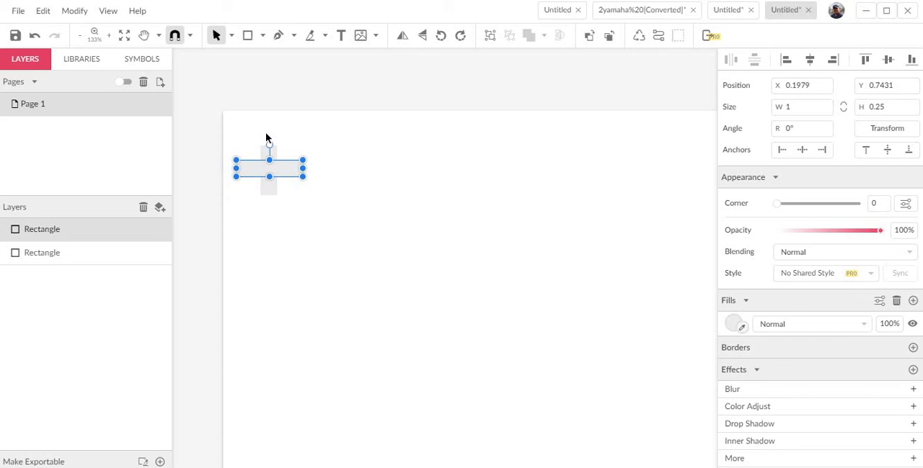
pyautogui.click(331, 228)
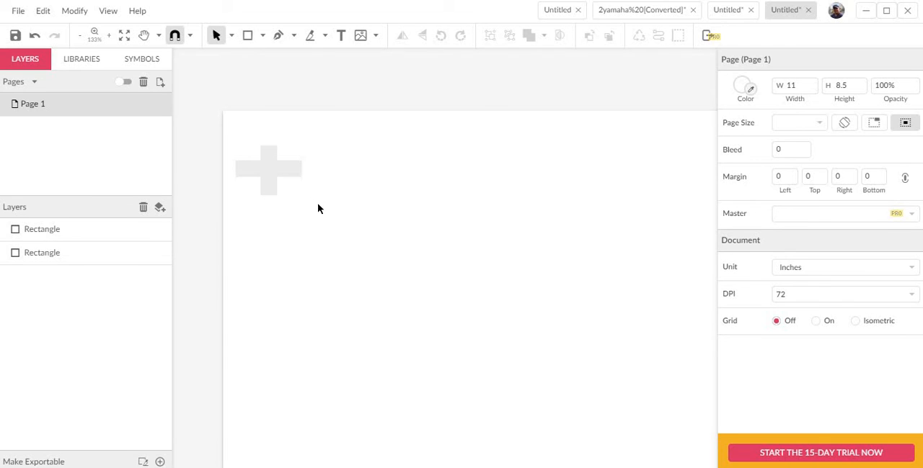
# Combine the two overlapping rectangles into one cross with a Union compound shape.
pyautogui.moveTo(317, 205); pyautogui.dragTo(235, 129)
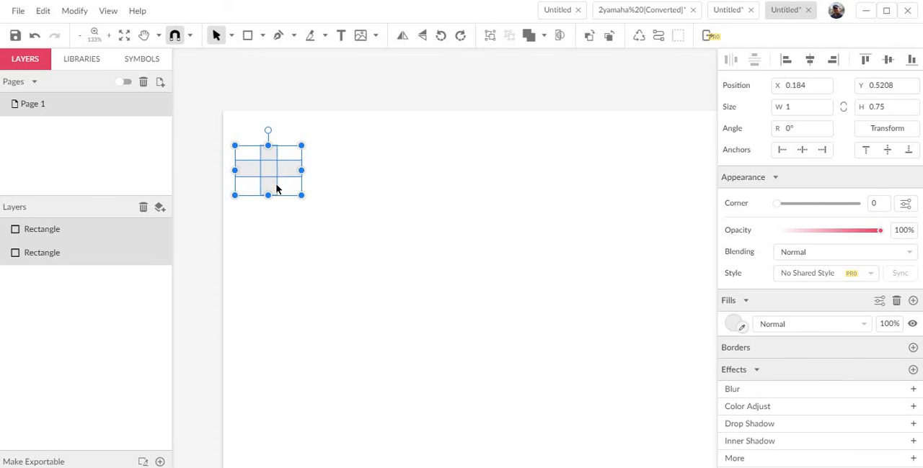
pyautogui.click(83, 16)
pyautogui.moveTo(127, 240)
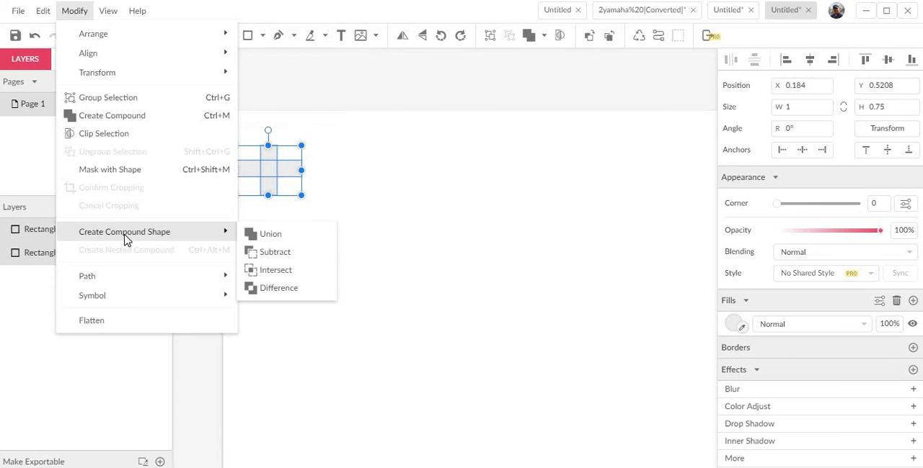
pyautogui.click(272, 234)
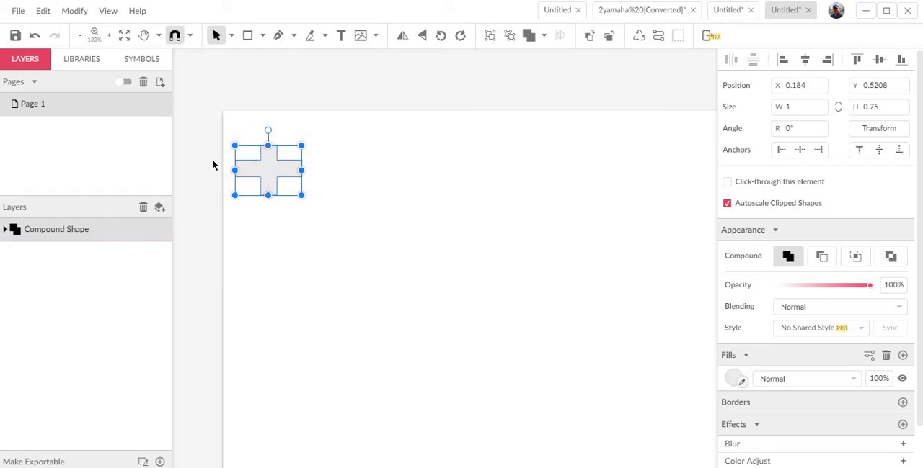
pyautogui.click(304, 223)
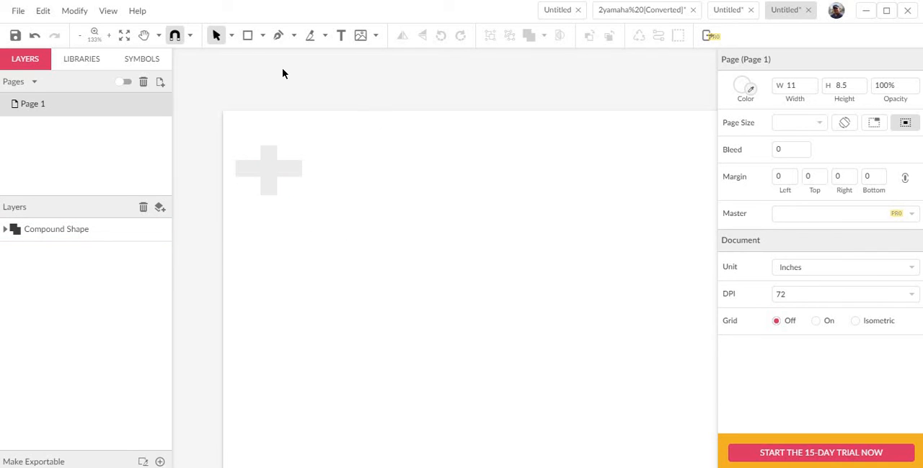
# Inspect the merged cross's contour in Outline View, and restore the normal view.
pyautogui.click(113, 16)
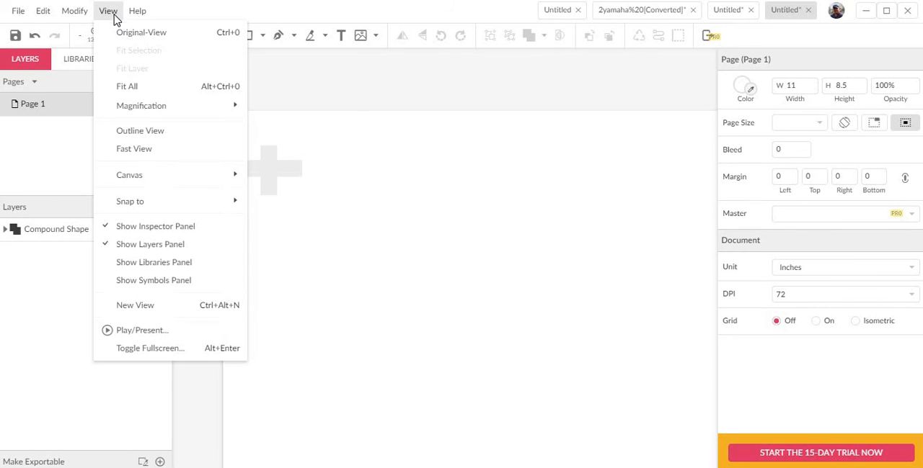
pyautogui.click(159, 137)
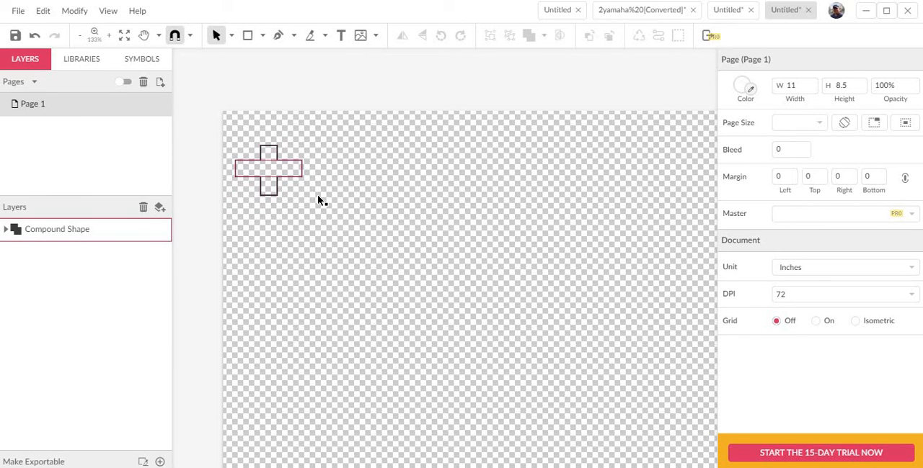
pyautogui.scroll(5, 331, 220)
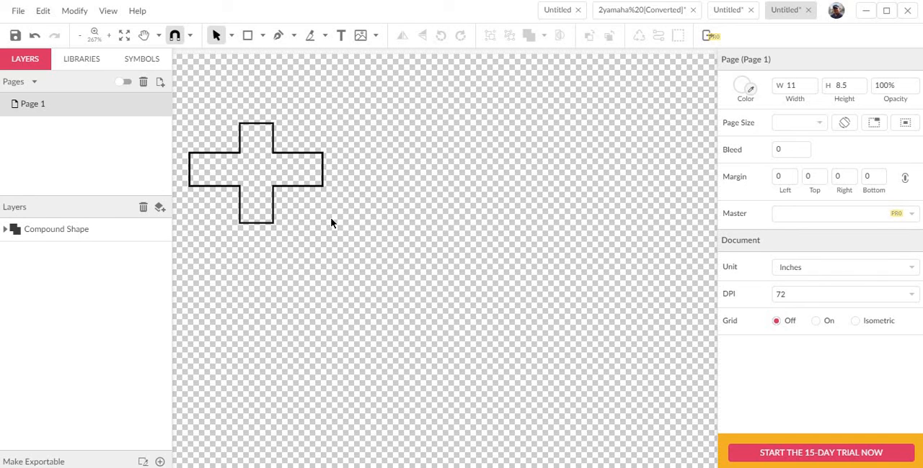
pyautogui.scroll(-7, 331, 224)
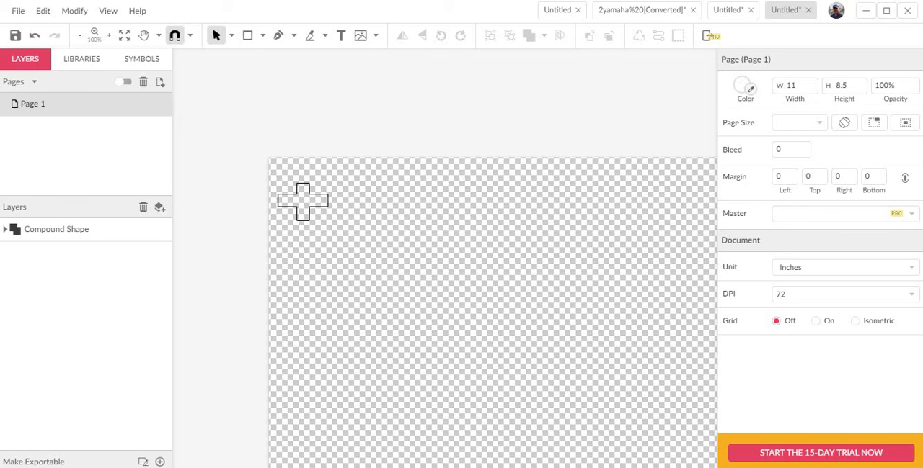
pyautogui.click(109, 10)
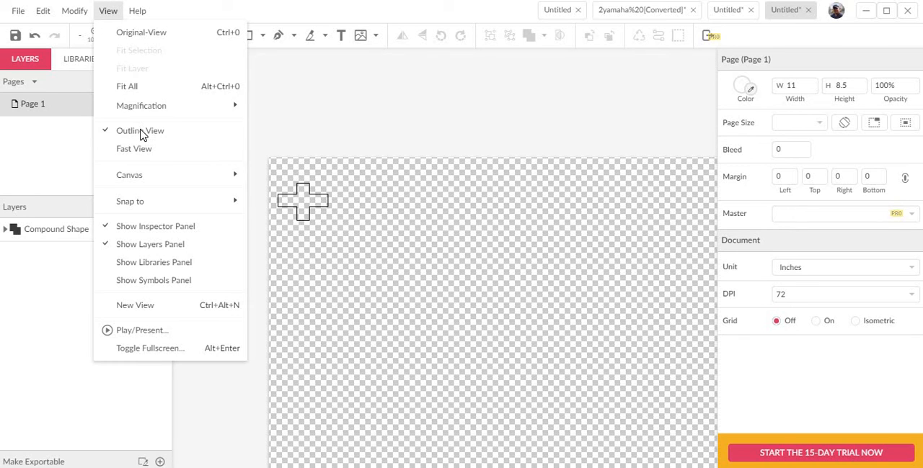
pyautogui.click(140, 132)
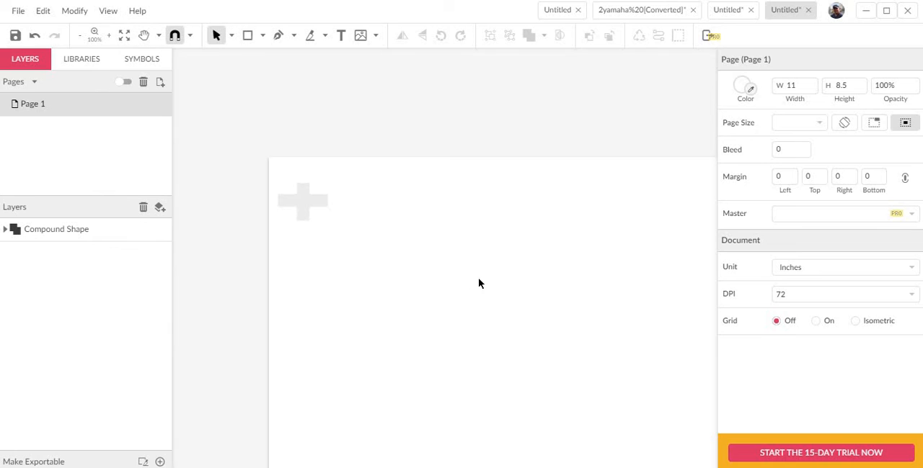
# Duplicate the cross and place the copy at the same height near the page's upper-right corner, at about X 9.58 in.
pyautogui.moveTo(438, 278); pyautogui.dragTo(400, 254)
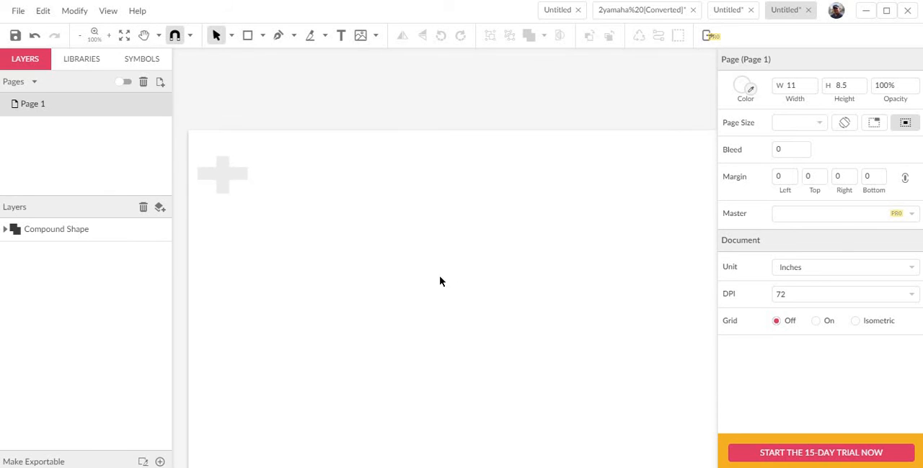
pyautogui.scroll(-1, 431, 261)
pyautogui.scroll(-1, 435, 261)
pyautogui.moveTo(457, 250); pyautogui.dragTo(433, 262)
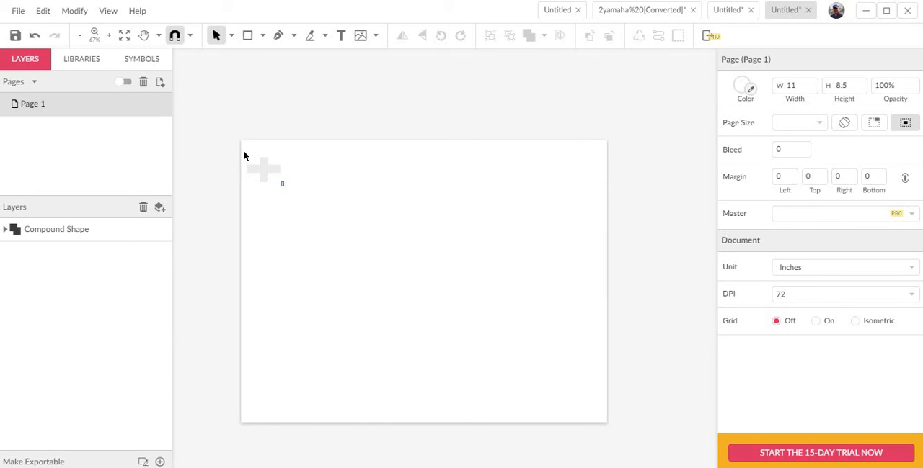
pyautogui.moveTo(245, 154); pyautogui.dragTo(272, 178)
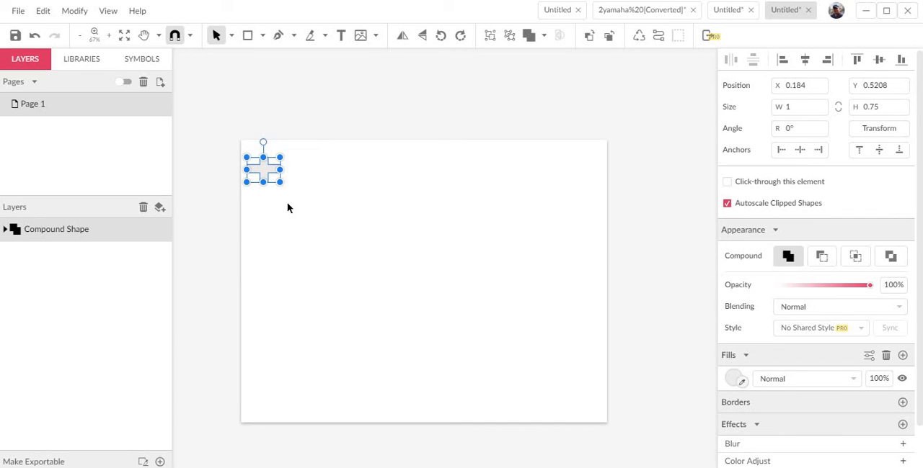
pyautogui.hotkey('ctrl', 'd')
pyautogui.moveTo(272, 171); pyautogui.dragTo(585, 176)
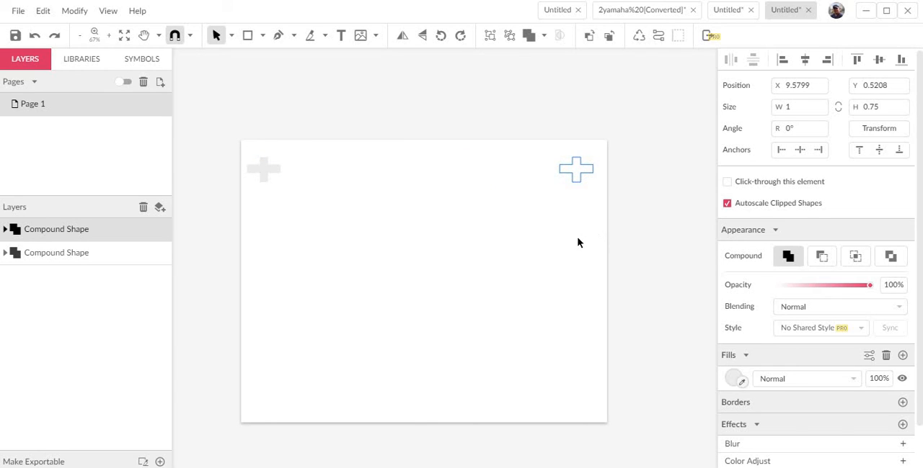
pyautogui.click(577, 243)
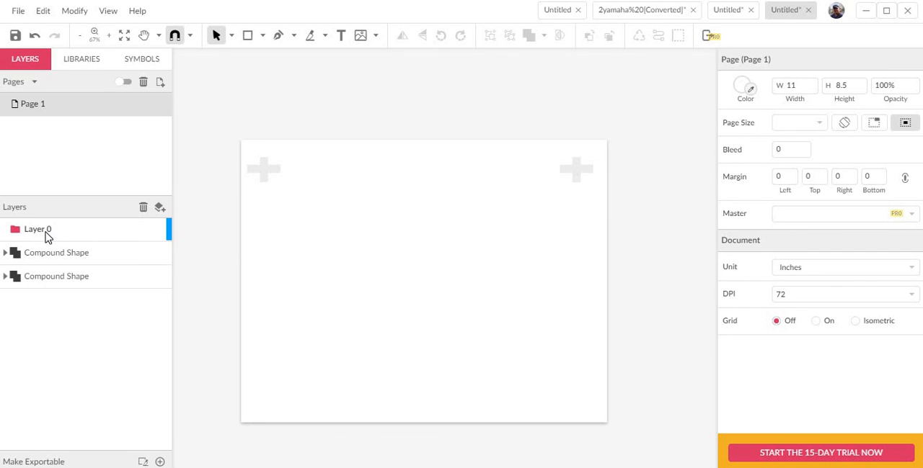
# Rename the new empty layer as "reg marks".
pyautogui.doubleClick(45, 229)
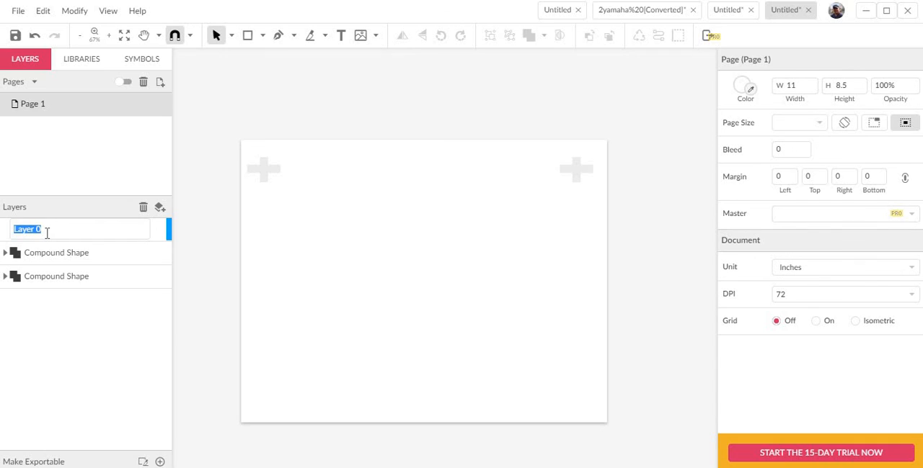
pyautogui.write('reg marks')
pyautogui.press('Return')
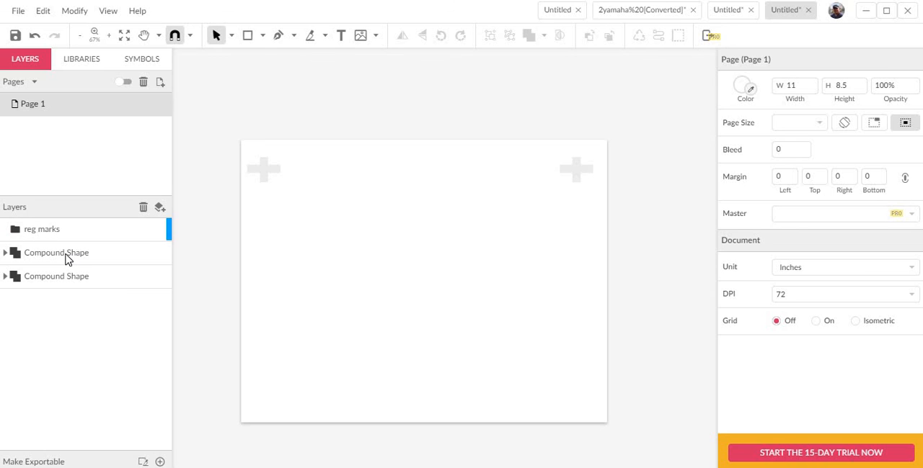
# Move both cross compound shapes into the reg marks layer and collapse it.
pyautogui.click(68, 278)
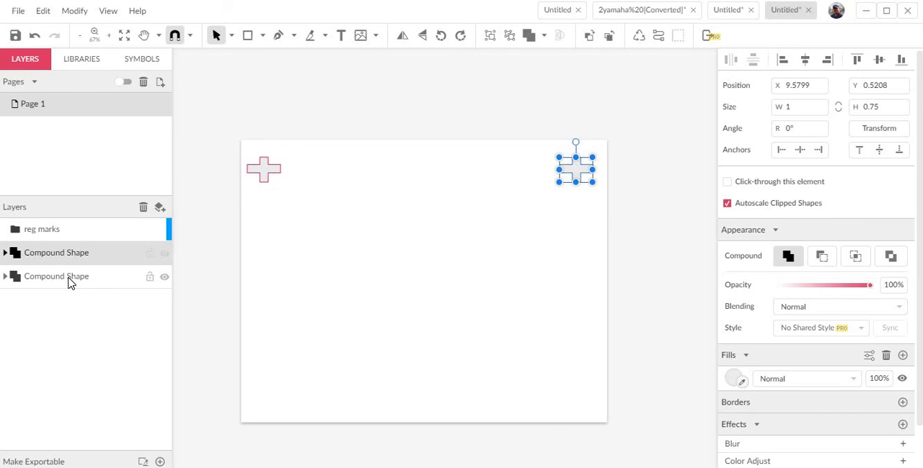
pyautogui.keyDown('shift'); pyautogui.click(60, 262); pyautogui.keyUp('shift')
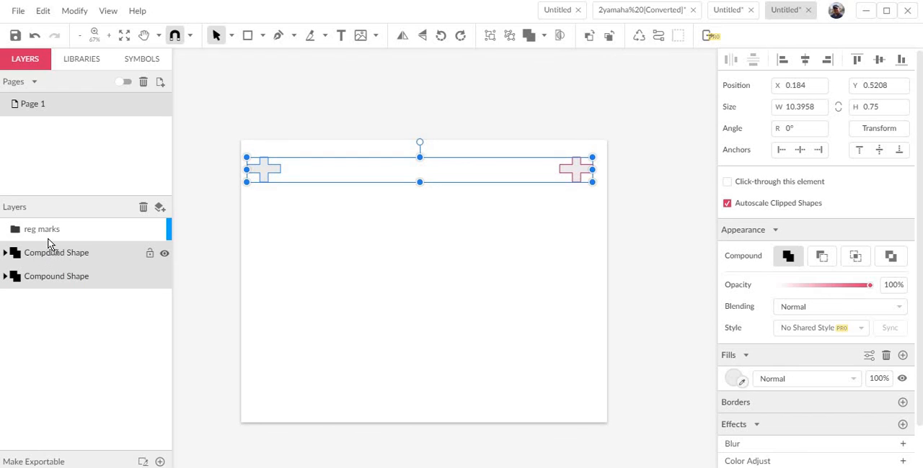
pyautogui.moveTo(49, 233); pyautogui.dragTo(65, 290)
pyautogui.click(10, 231)
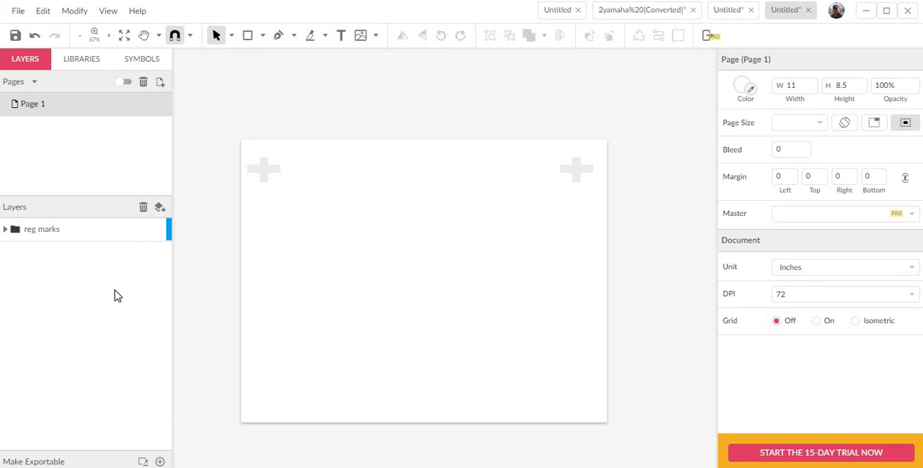
# Add a new layer above the reg marks layer and name it "black".
pyautogui.click(160, 208)
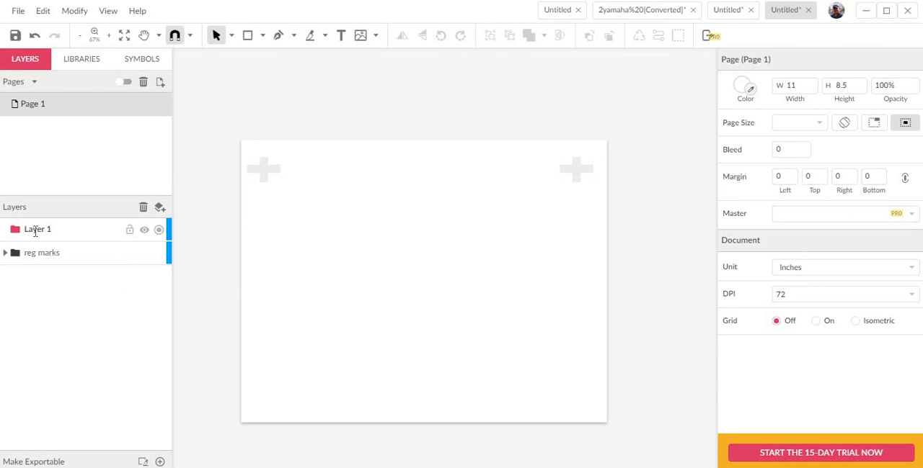
pyautogui.doubleClick(35, 229)
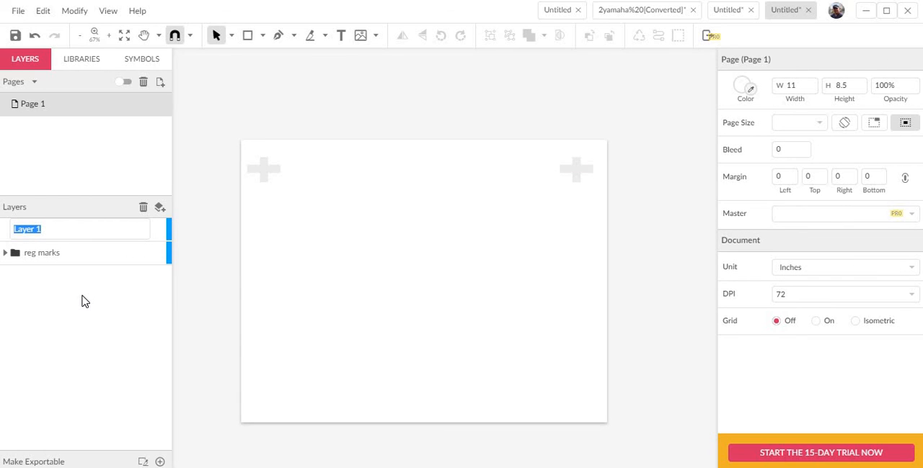
pyautogui.write('black')
pyautogui.press('Return')
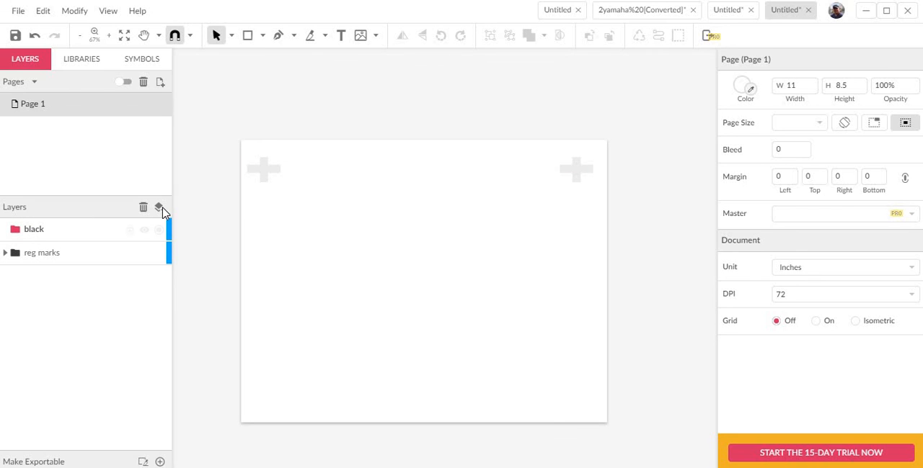
# Add another layer above the black layer and name it "blue".
pyautogui.click(165, 213)
pyautogui.click(45, 236)
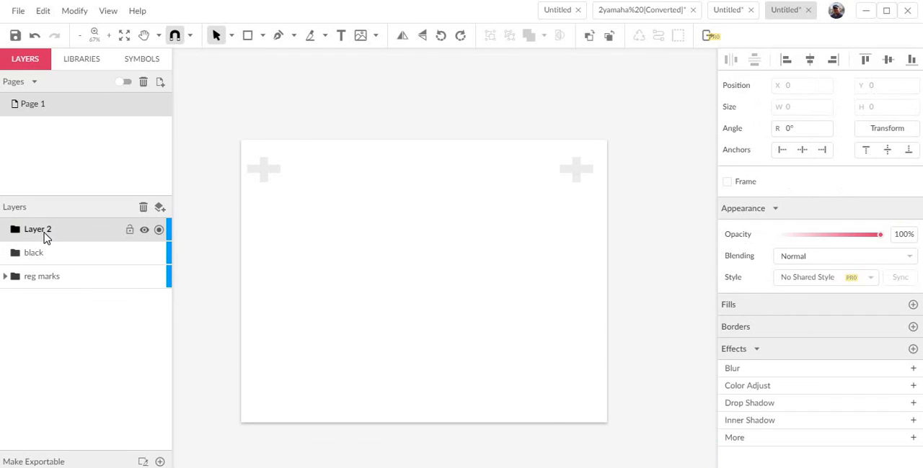
pyautogui.doubleClick(45, 232)
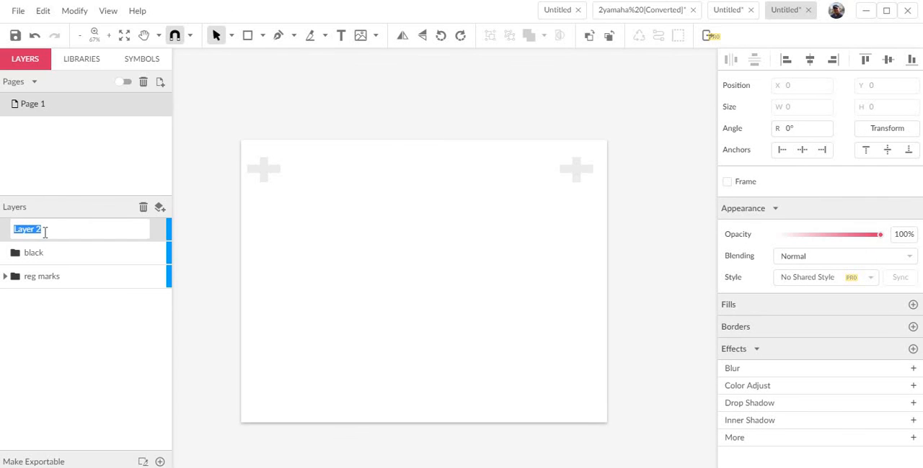
pyautogui.write('blue')
pyautogui.press('Return')
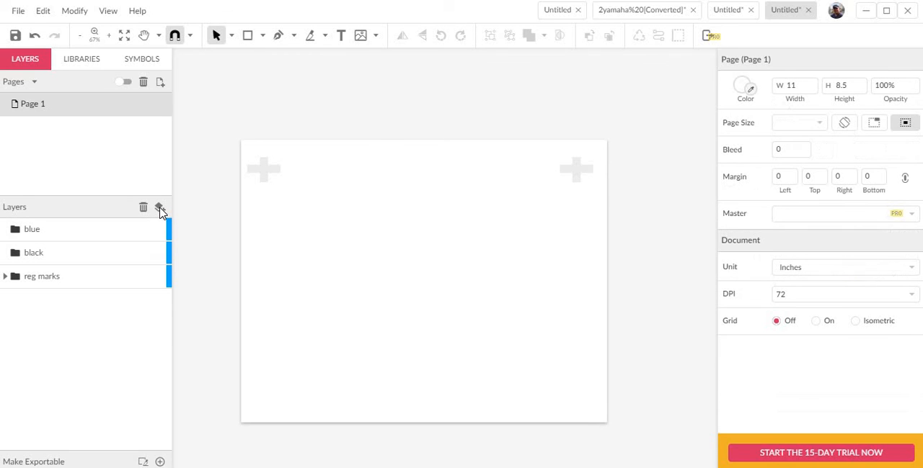
# Add a third color layer above the blue layer and name it "white".
pyautogui.click(160, 211)
pyautogui.click(37, 231)
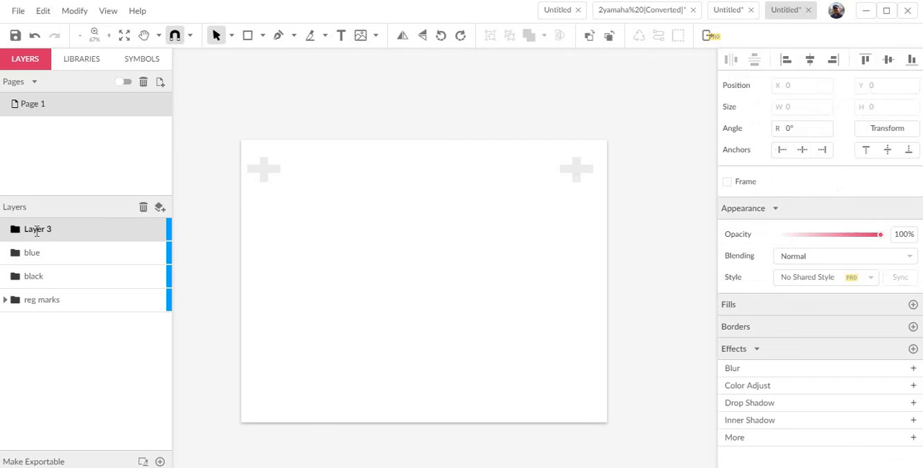
pyautogui.doubleClick(37, 230)
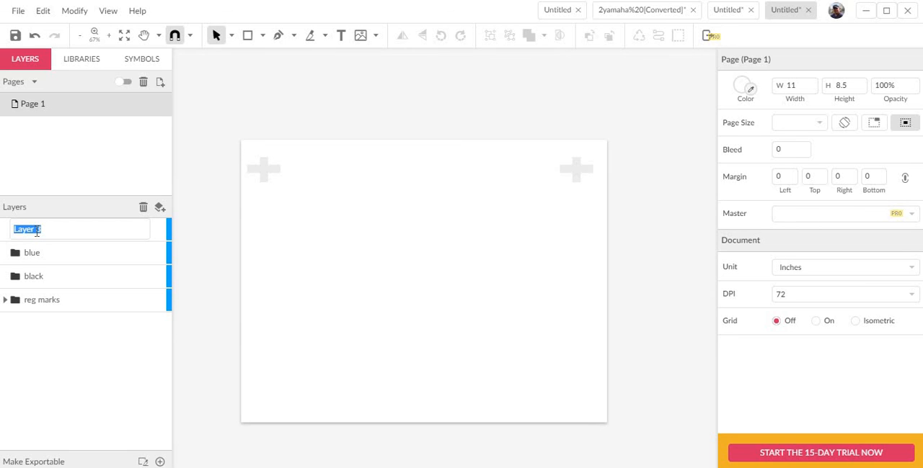
pyautogui.write('white')
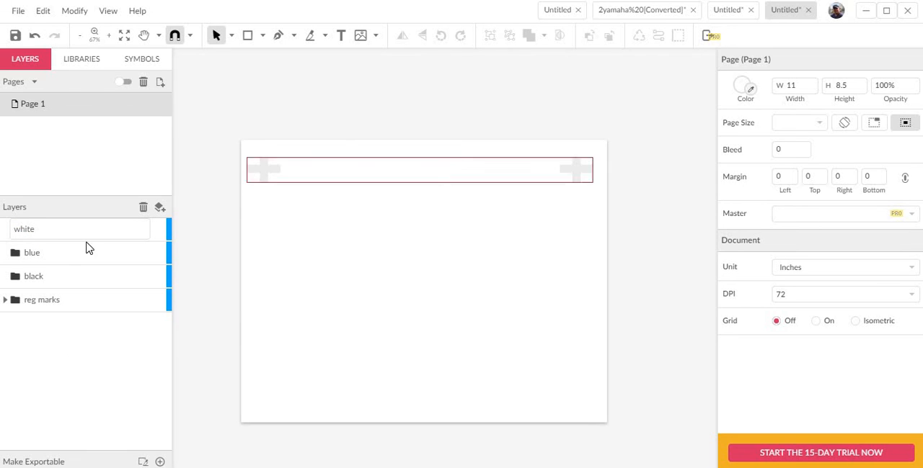
pyautogui.press('Return')
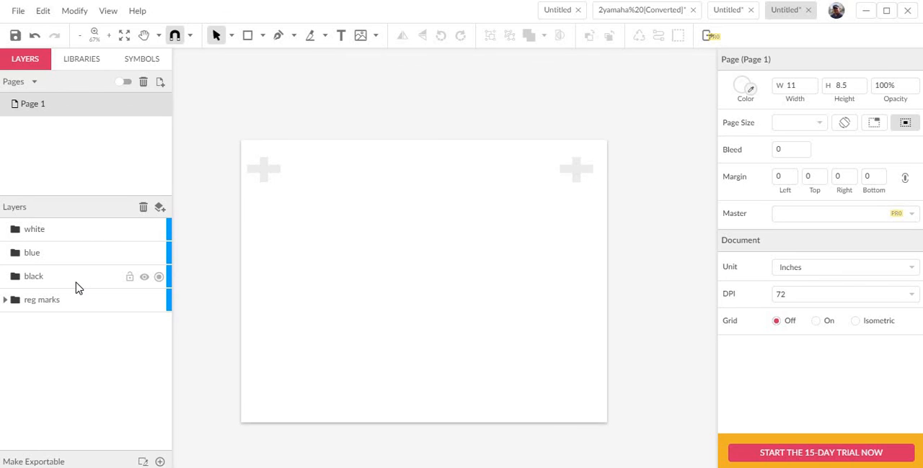